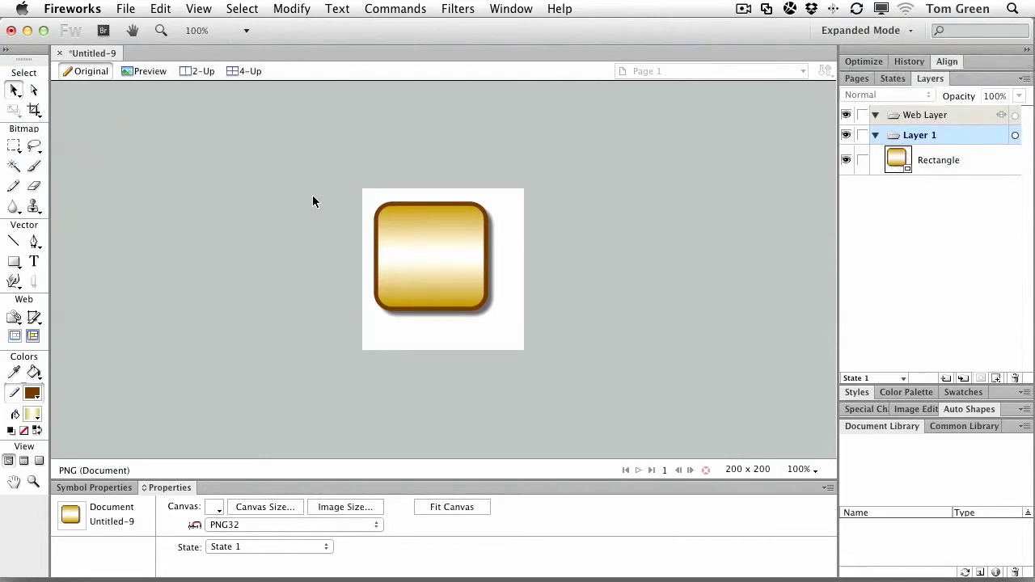
# Select the gold rounded rectangle and display its generated CSS in the CSS Properties panel
pyautogui.click(420, 216)
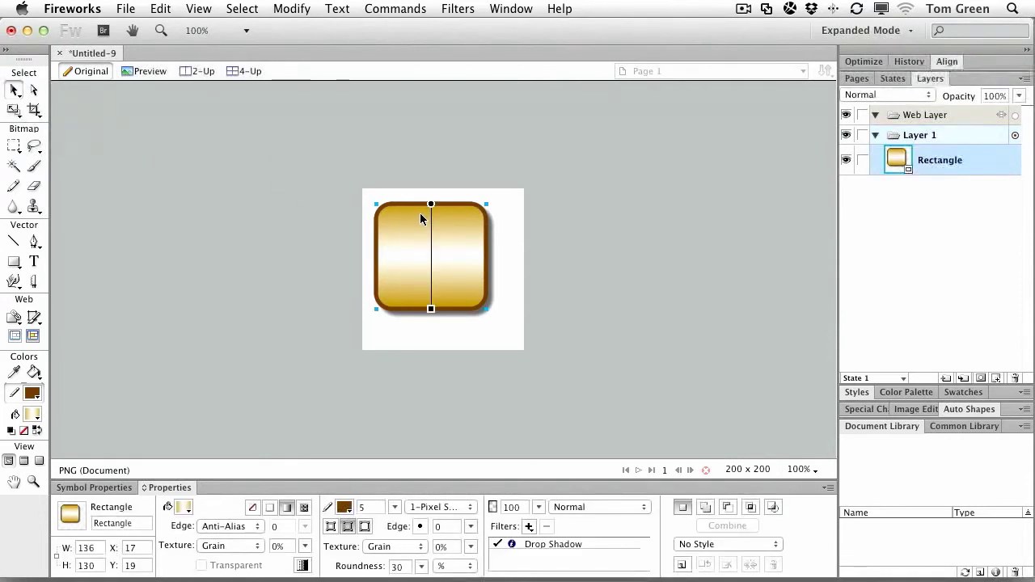
pyautogui.click(511, 9)
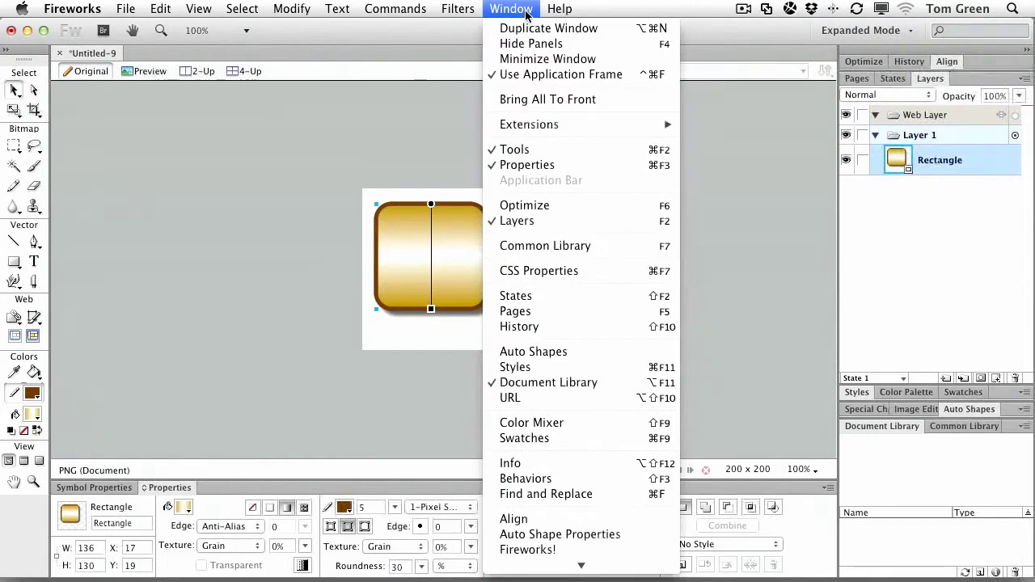
pyautogui.click(532, 277)
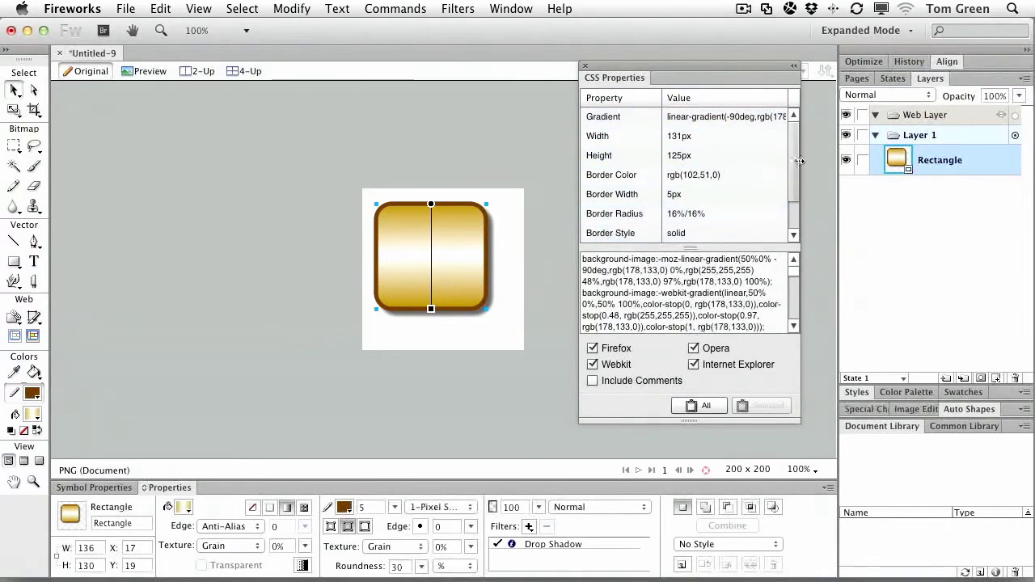
pyautogui.moveTo(792, 165); pyautogui.dragTo(791, 127)
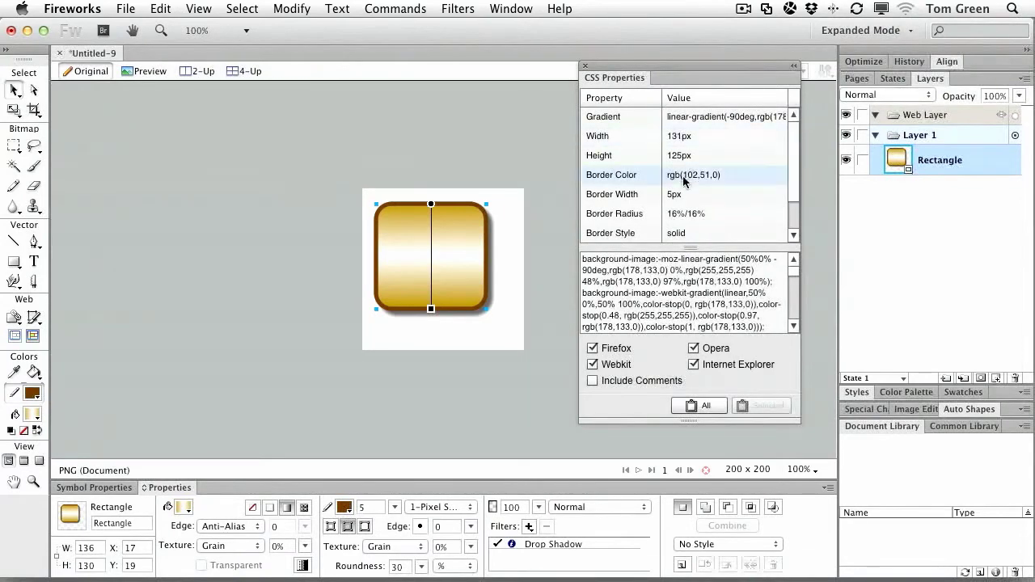
pyautogui.click(684, 119)
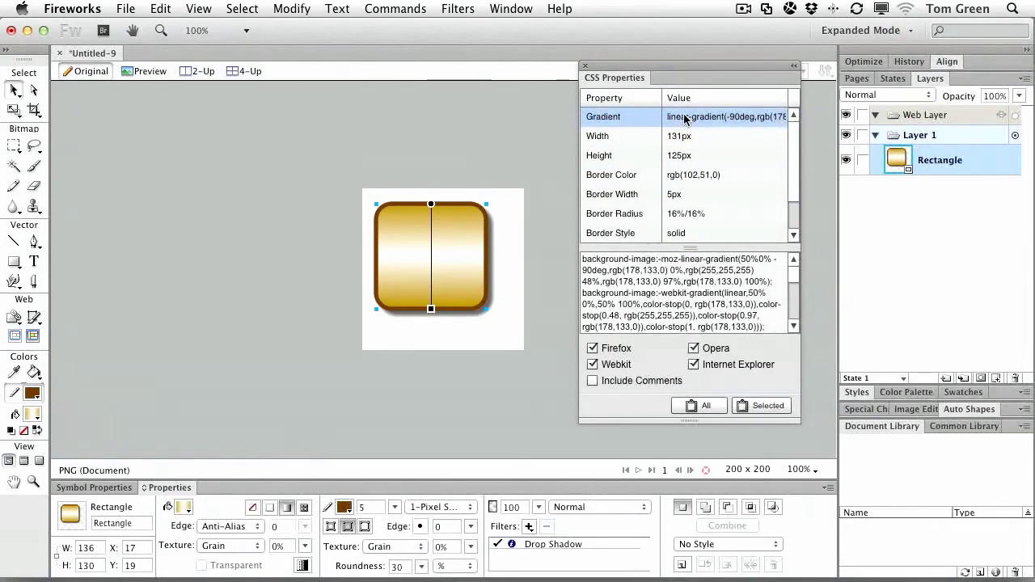
pyautogui.keyDown('shift'); pyautogui.click(679, 155); pyautogui.keyUp('shift')
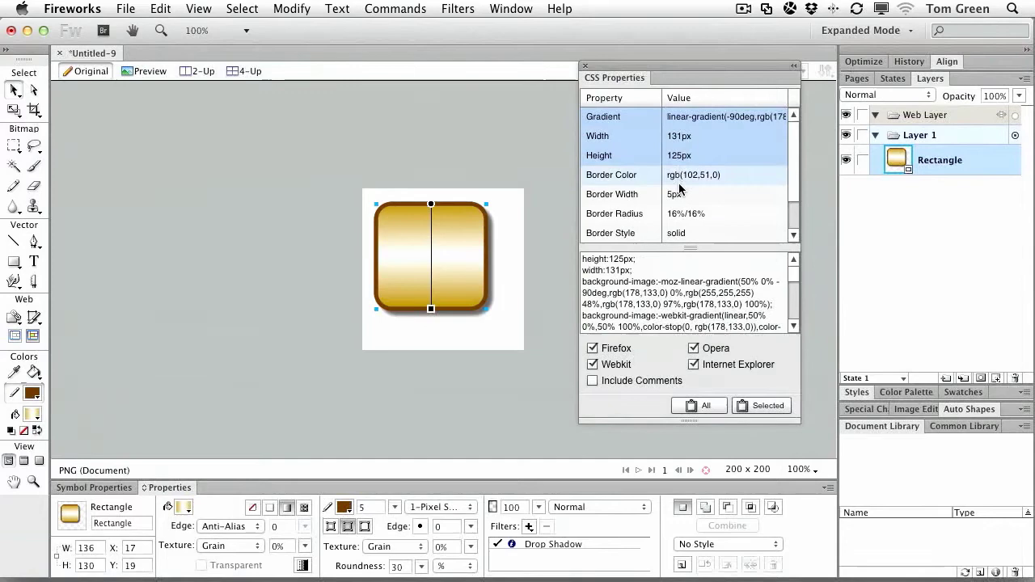
pyautogui.keyDown('shift'); pyautogui.click(723, 215); pyautogui.keyUp('shift')
pyautogui.click(506, 231)
pyautogui.click(437, 227)
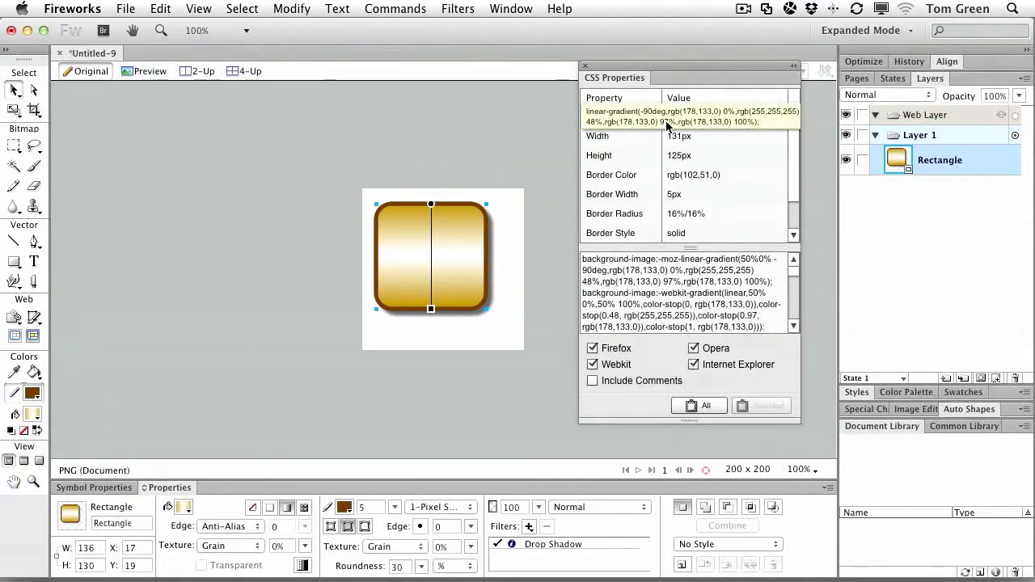
pyautogui.click(671, 117)
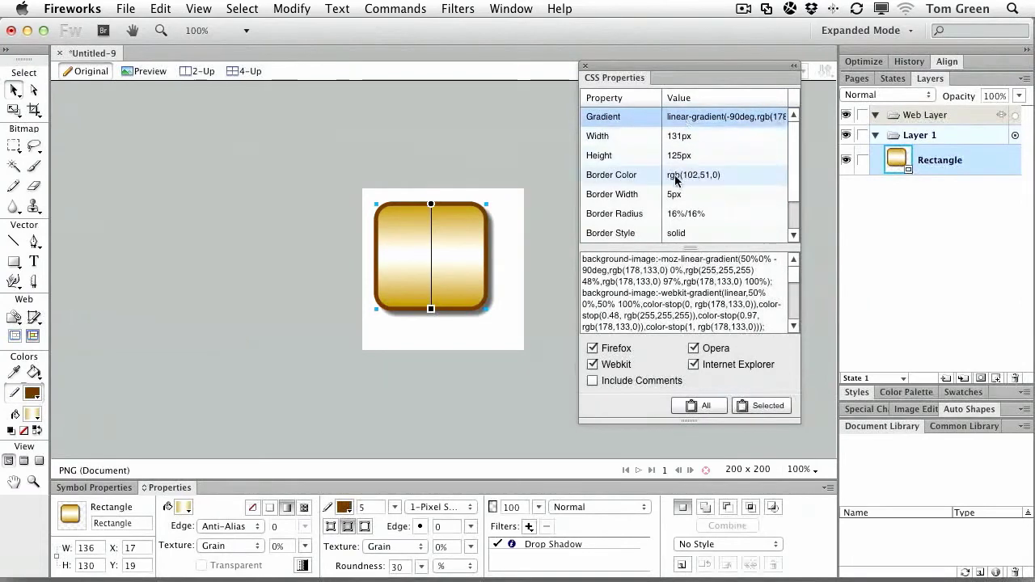
pyautogui.keyDown('super'); pyautogui.click(674, 176); pyautogui.keyUp('super')
pyautogui.keyDown('super'); pyautogui.click(673, 214); pyautogui.keyUp('super')
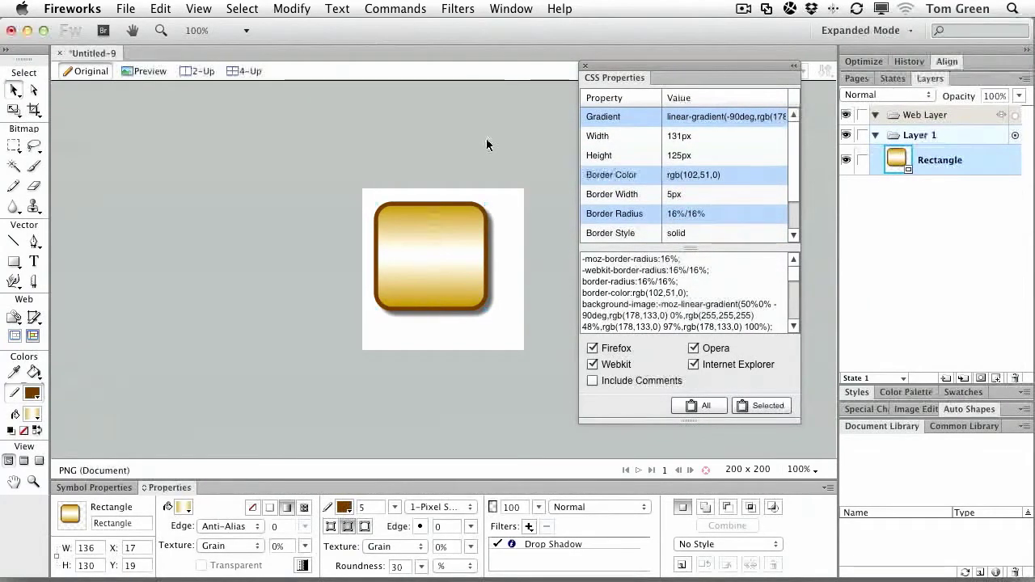
pyautogui.click(453, 240)
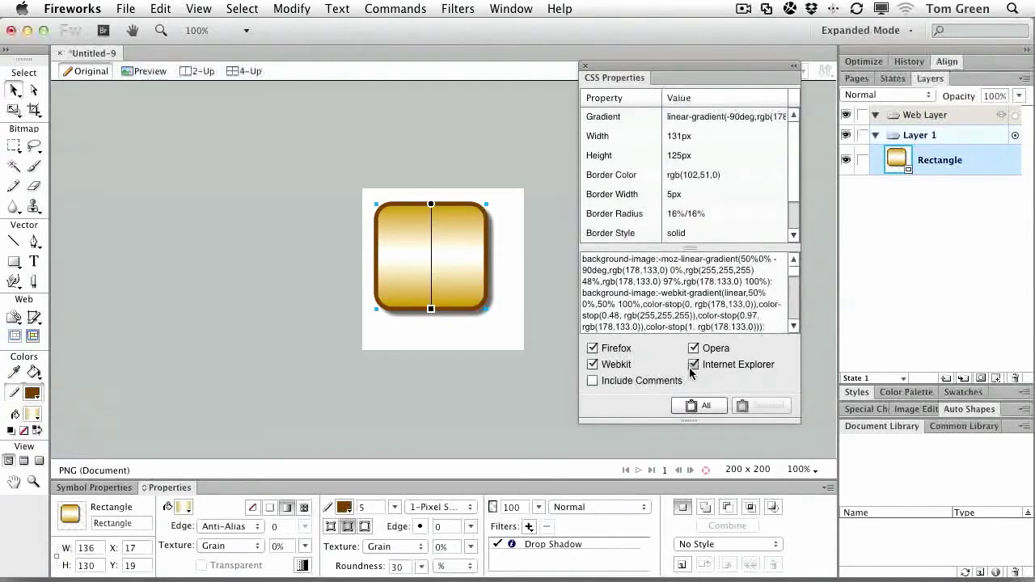
# Turn comments on and off again, then copy all of the button's CSS
pyautogui.click(592, 381)
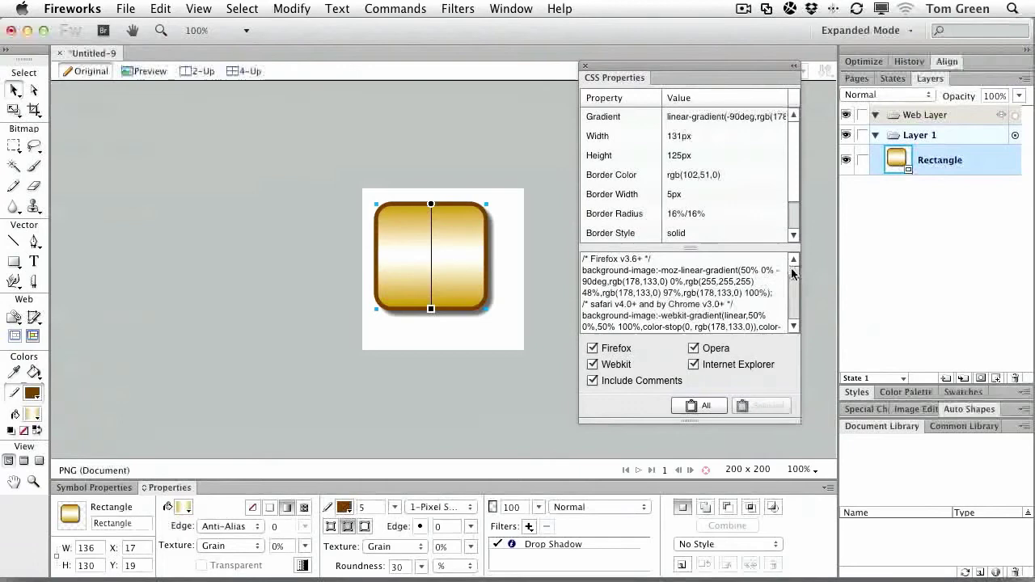
pyautogui.moveTo(793, 266)
pyautogui.mouseDown()
pyautogui.moveTo(792, 281)
pyautogui.moveTo(792, 266)
pyautogui.mouseUp()
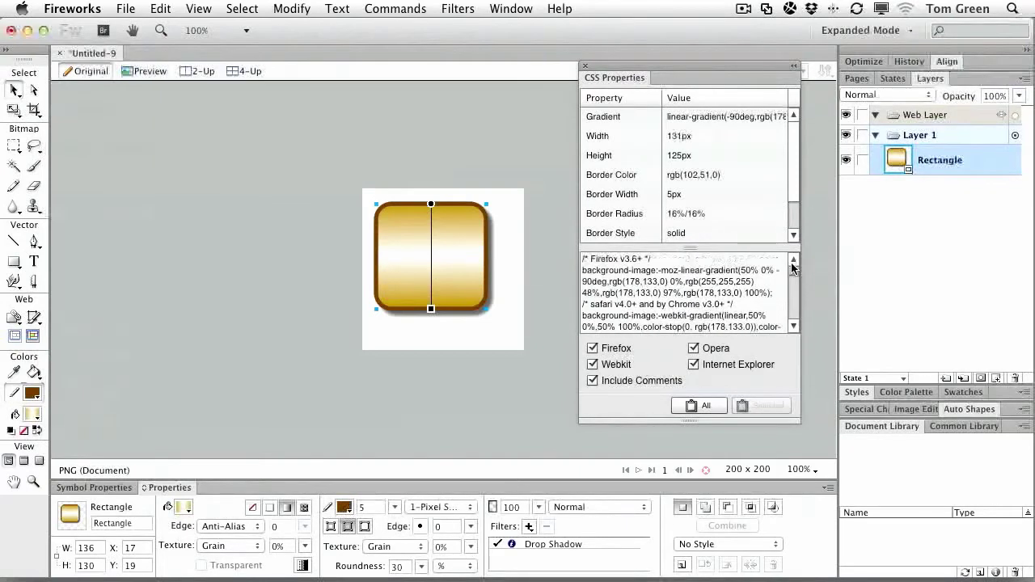
pyautogui.click(593, 381)
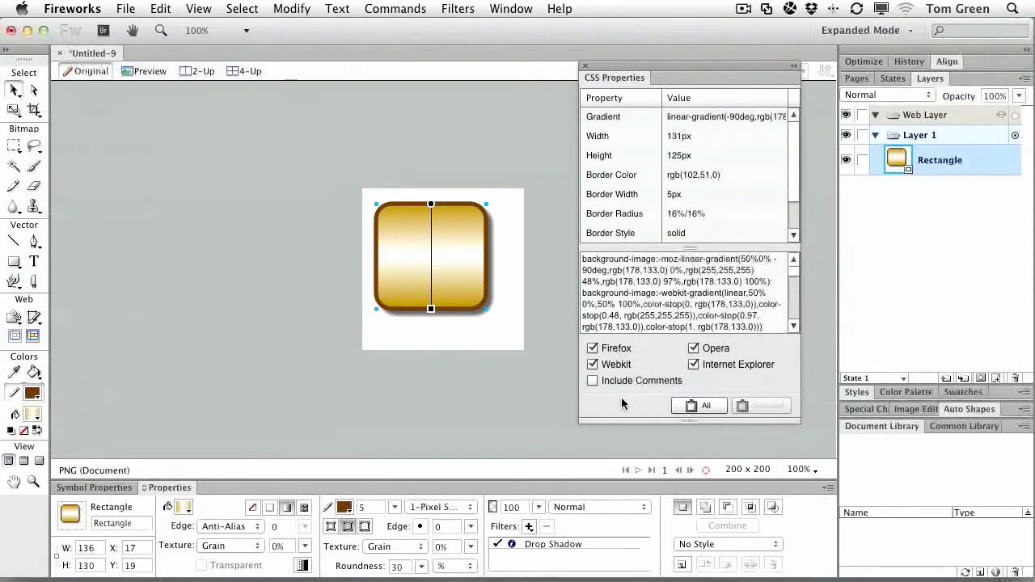
pyautogui.click(709, 412)
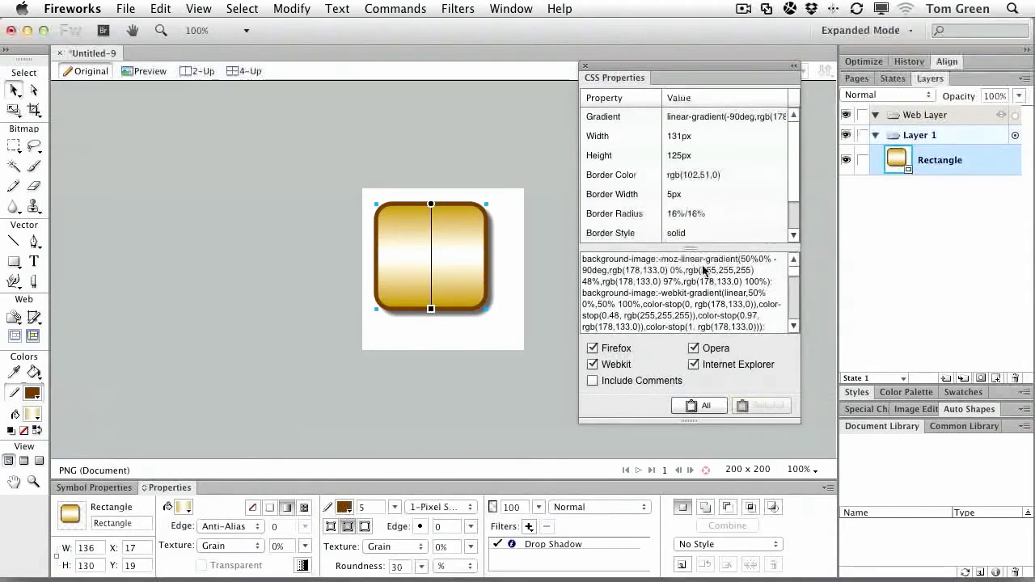
pyautogui.click(702, 410)
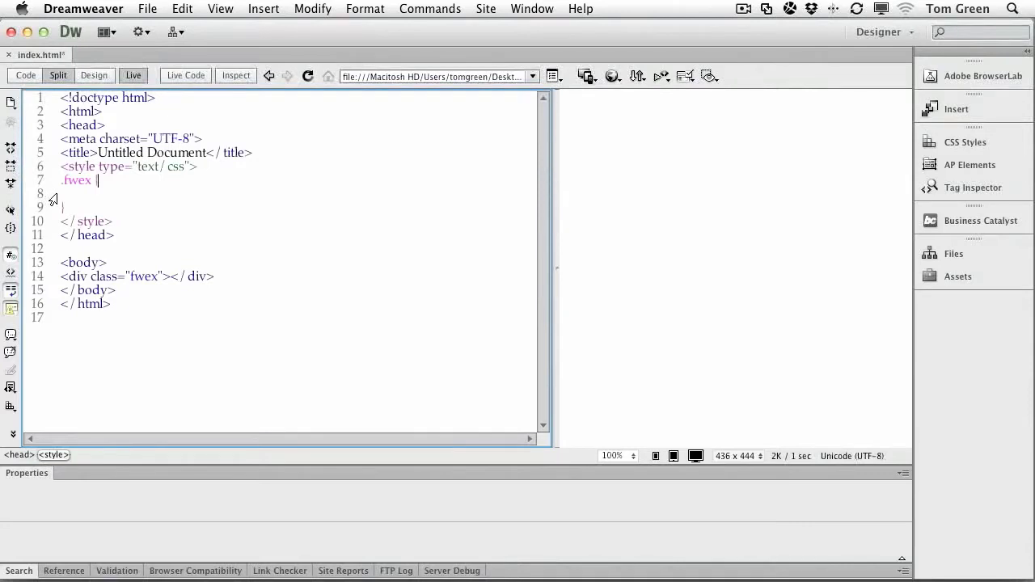
# Paste the Fireworks CSS into the .fwex rule and refresh to render the gold button
pyautogui.press('Return')
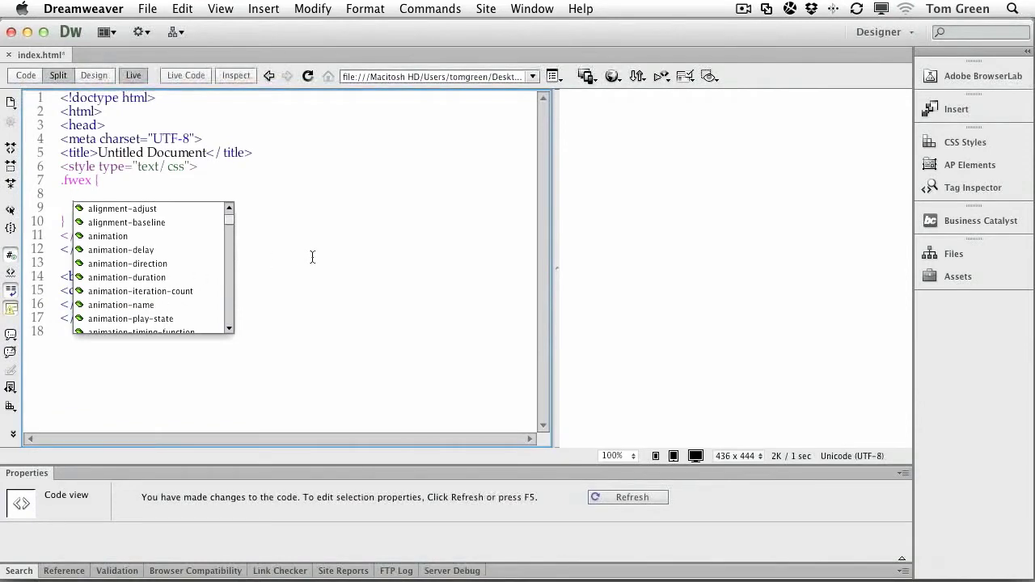
pyautogui.press('super+v')
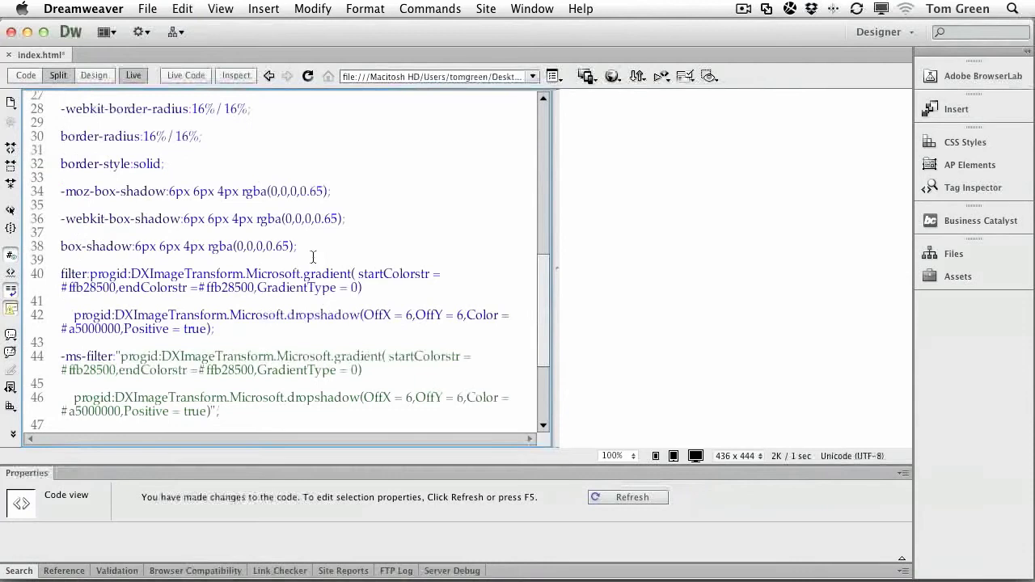
pyautogui.click(625, 497)
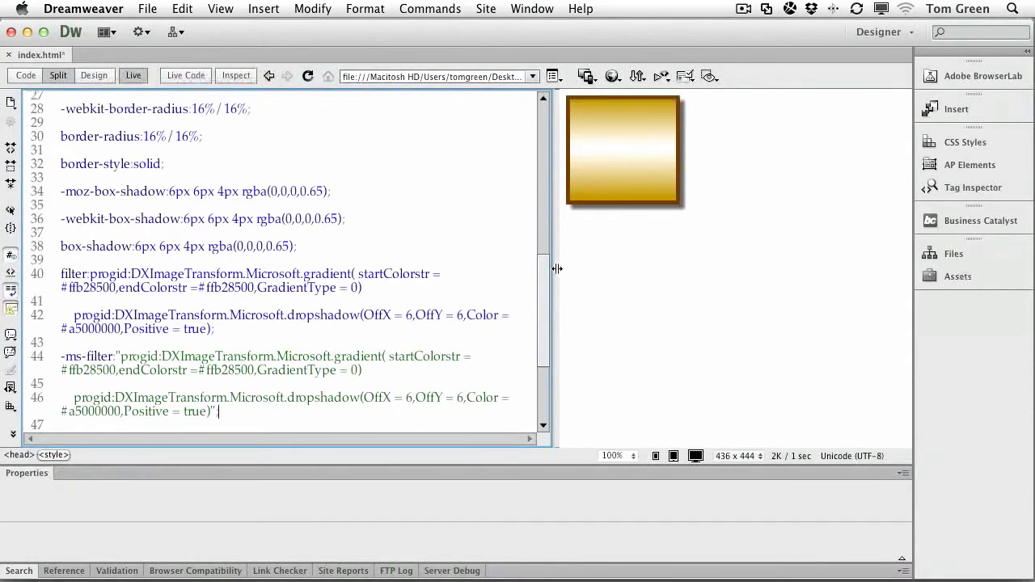
pyautogui.moveTo(557, 268); pyautogui.dragTo(510, 262)
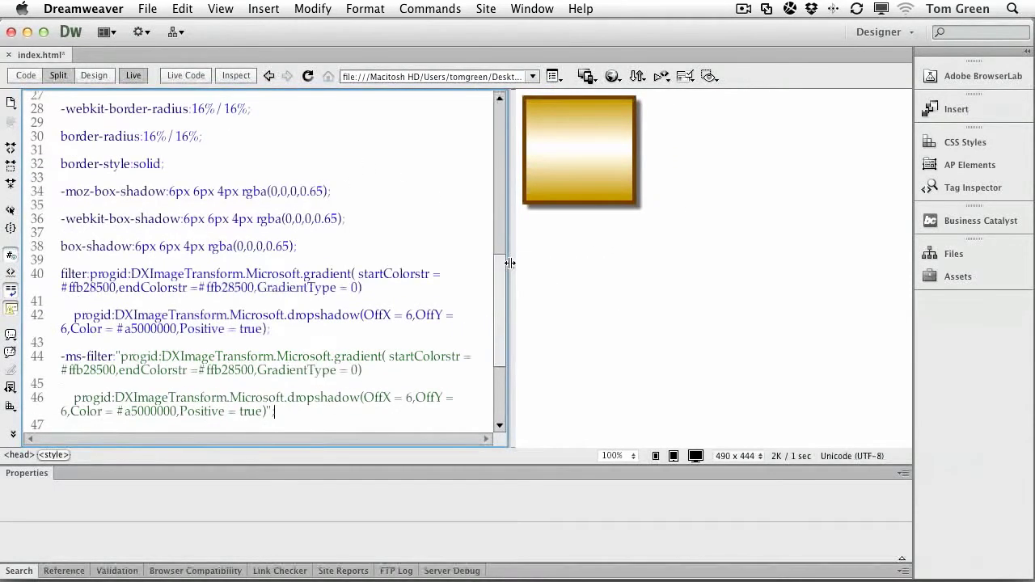
pyautogui.click(561, 276)
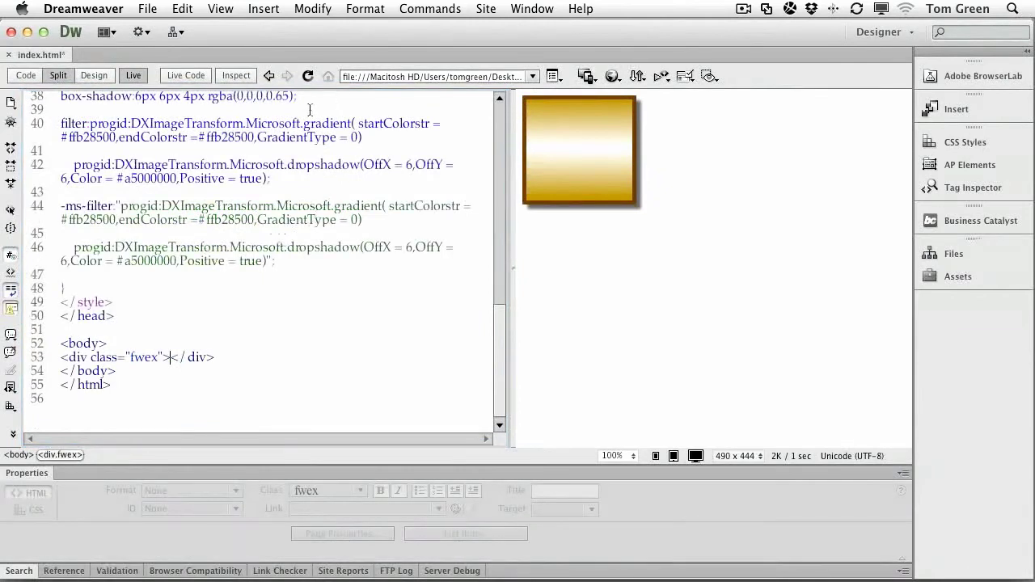
# Save index.html, preview it in Chrome, and close Chrome
pyautogui.click(612, 76)
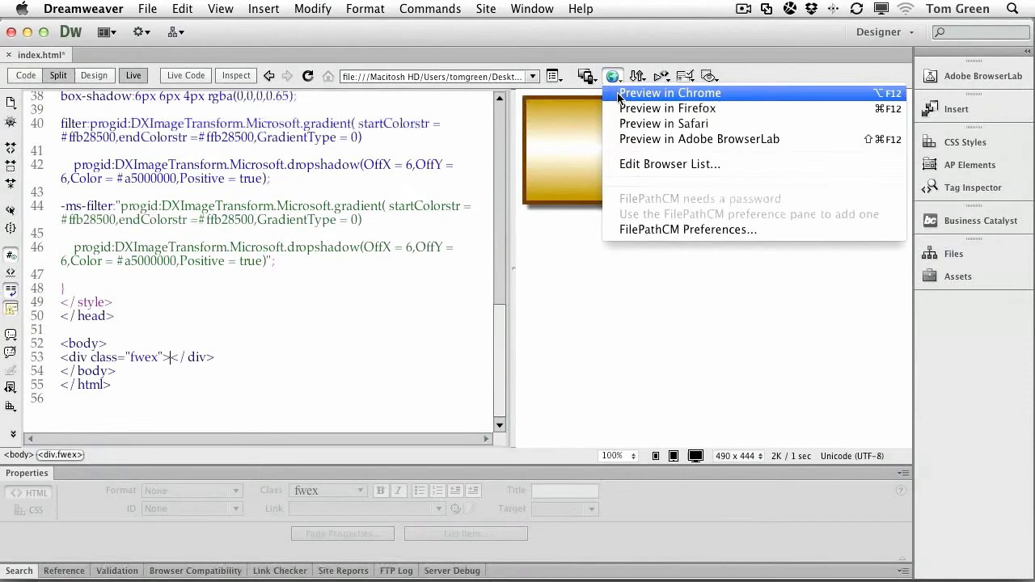
pyautogui.click(619, 94)
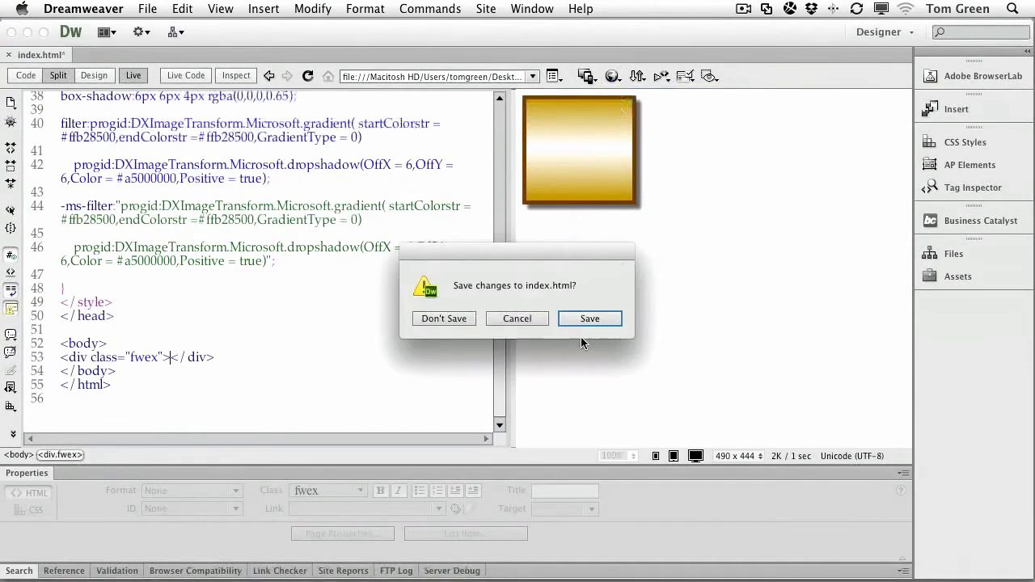
pyautogui.click(592, 320)
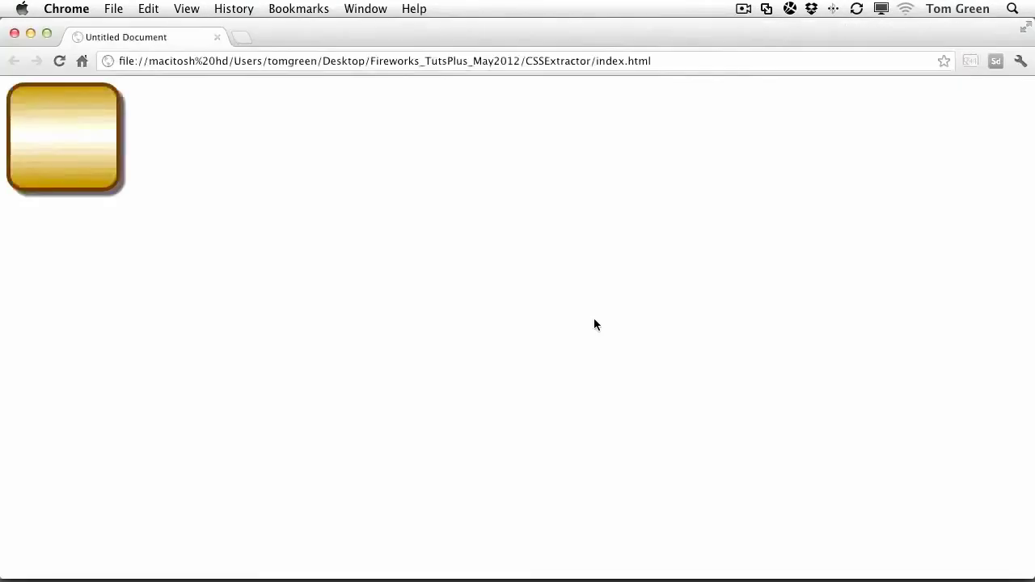
pyautogui.click(14, 33)
# Preview the page in Firefox and return to Dreamweaver
pyautogui.click(609, 80)
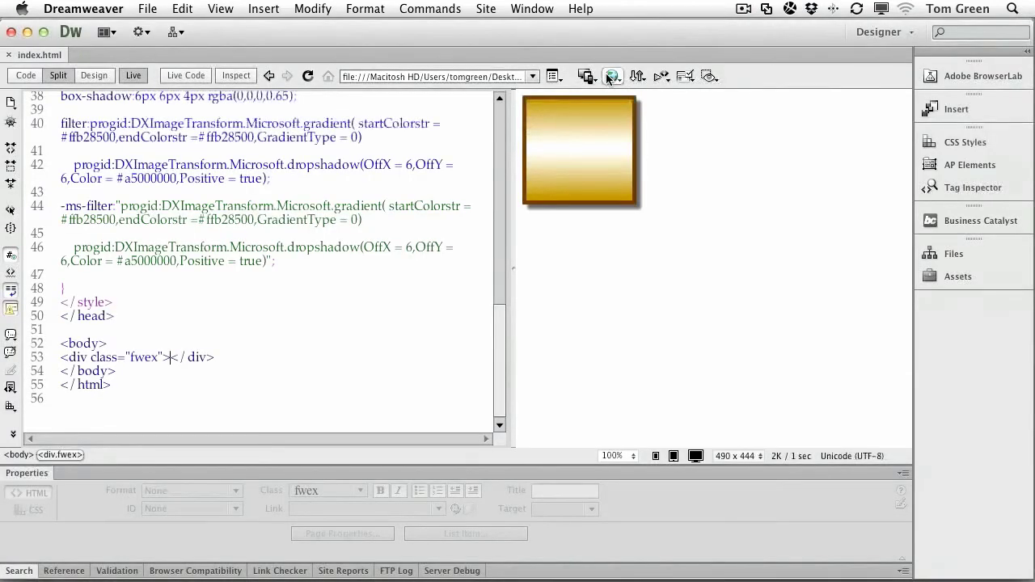
pyautogui.click(610, 77)
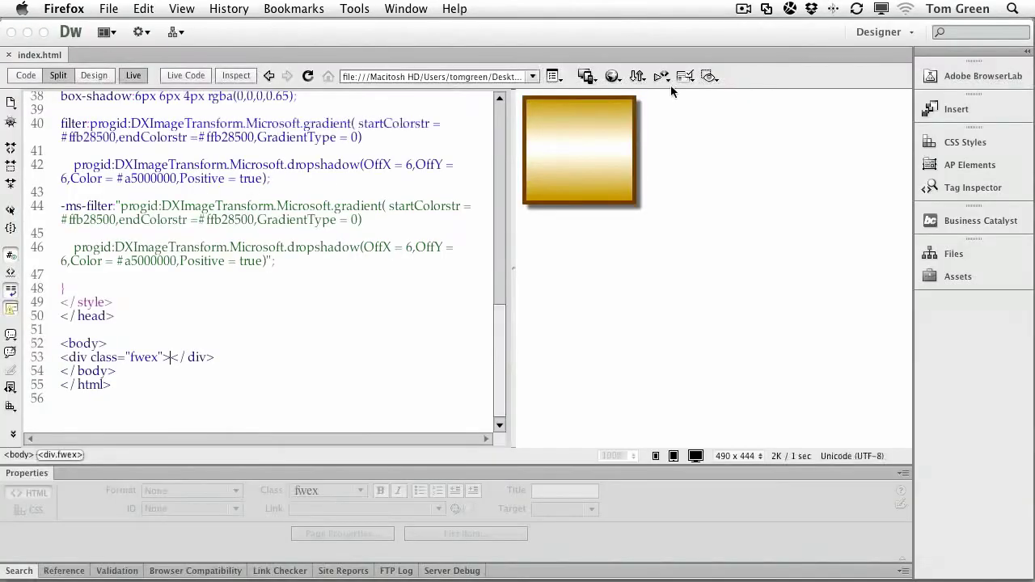
pyautogui.click(613, 78)
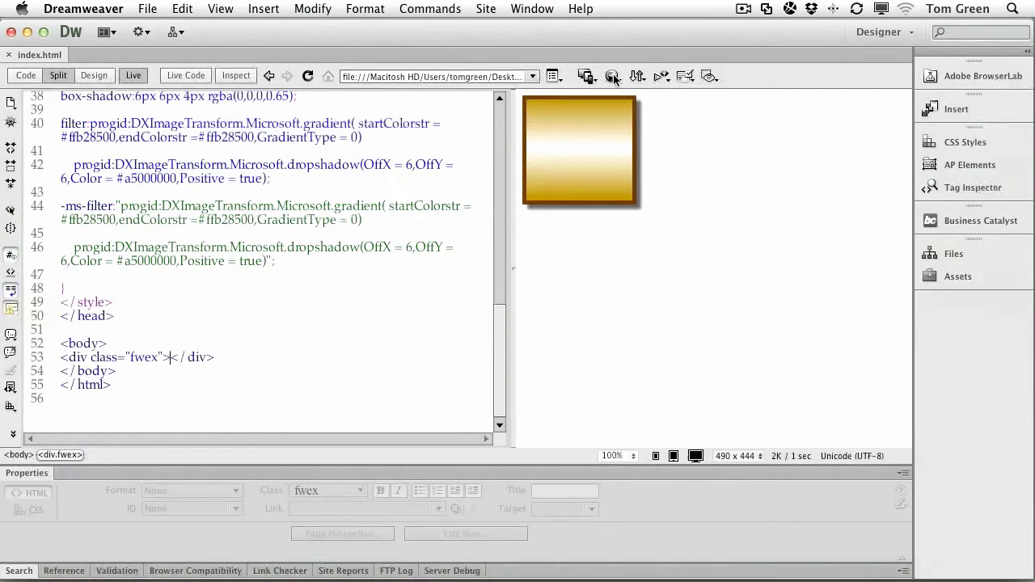
pyautogui.click(613, 78)
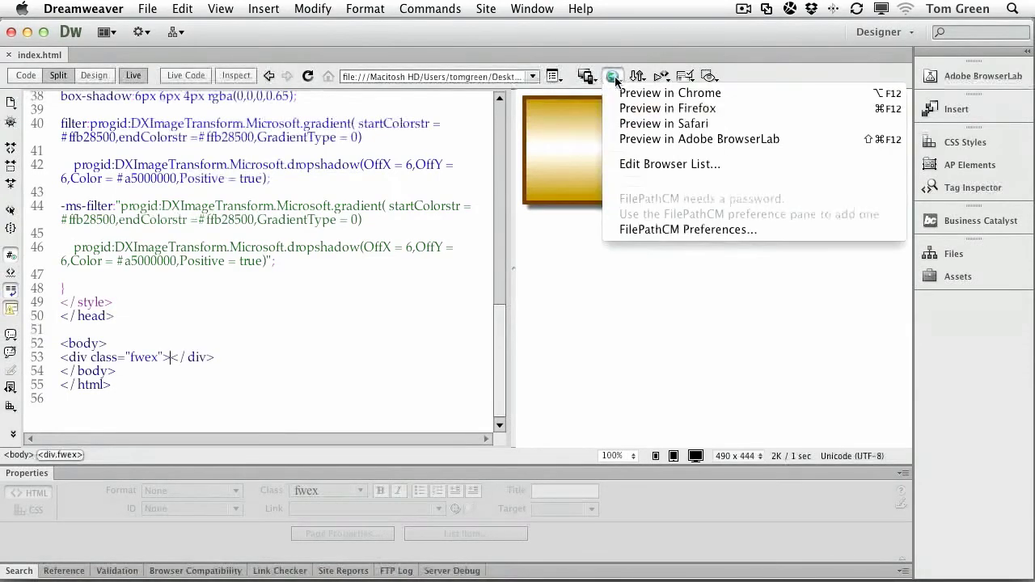
# Preview the page in Safari to check the rounded gold box and shadow, then quit Safari
pyautogui.click(636, 124)
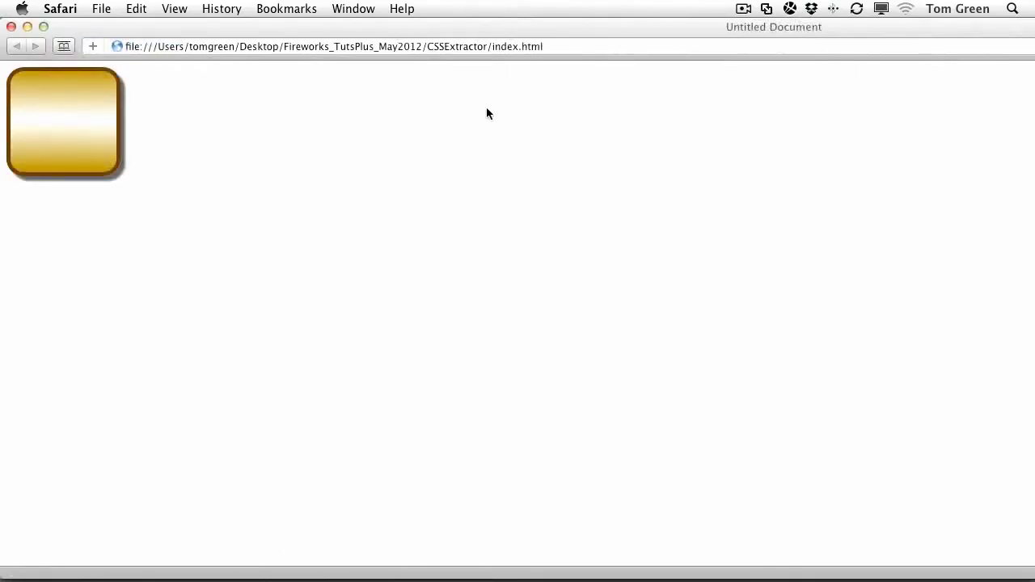
pyautogui.click(65, 10)
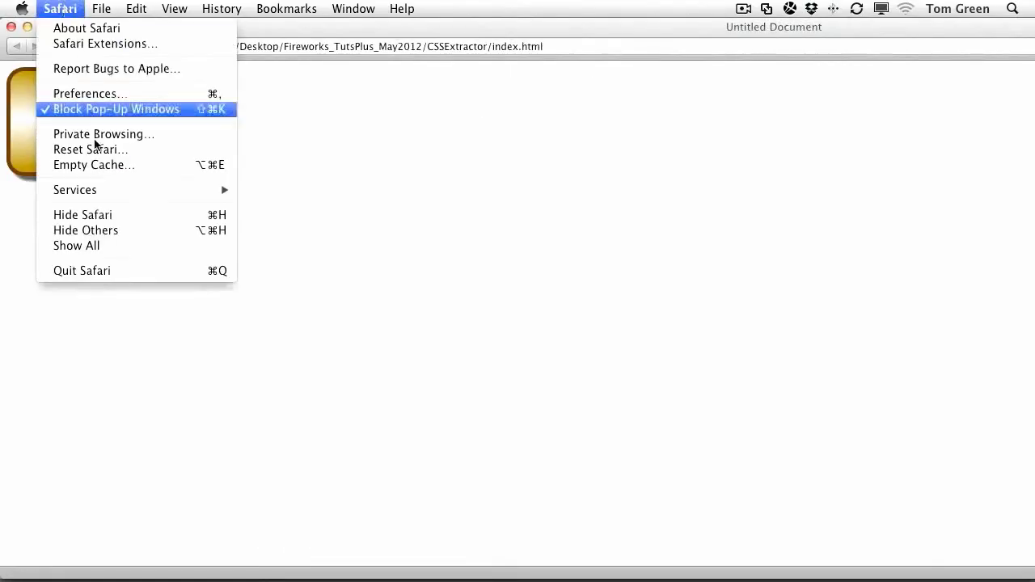
pyautogui.click(109, 270)
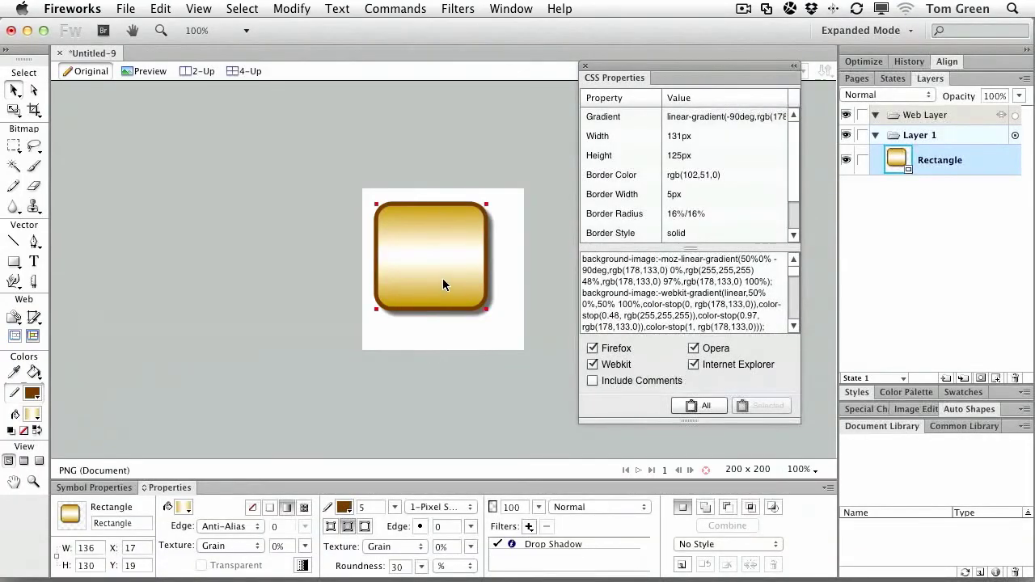
pyautogui.click(438, 272)
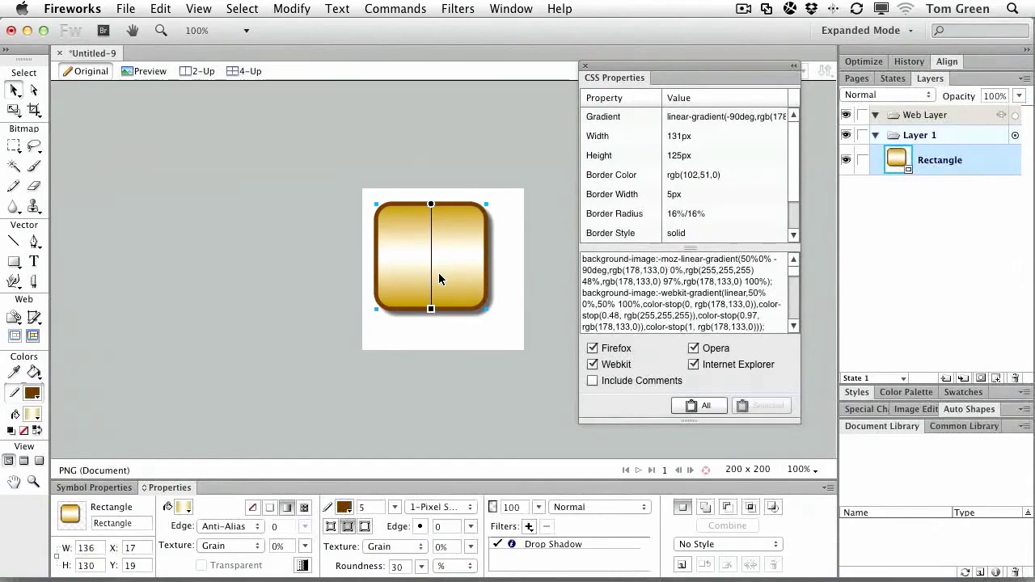
pyautogui.click(510, 8)
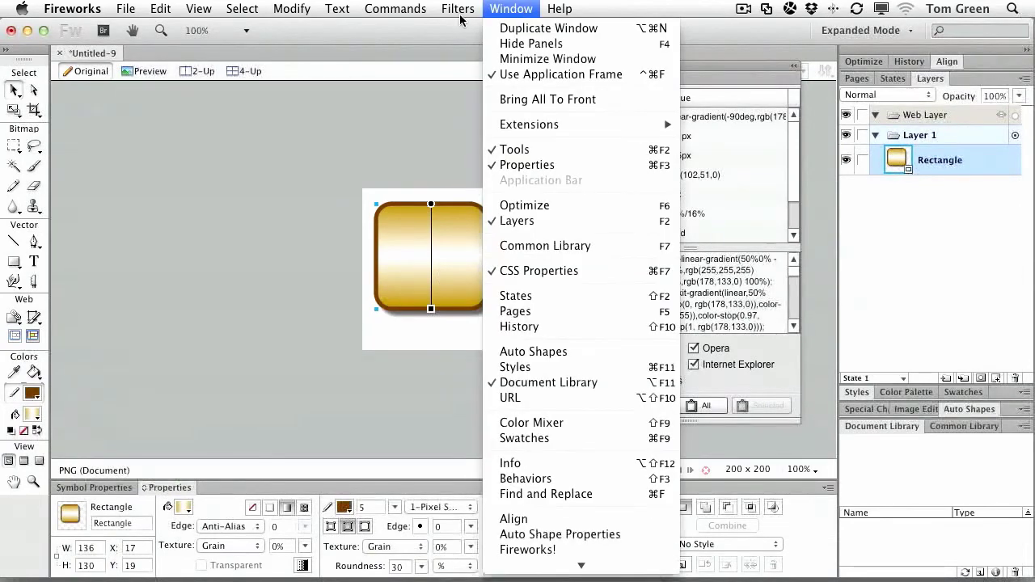
pyautogui.moveTo(457, 8)
pyautogui.moveTo(510, 9)
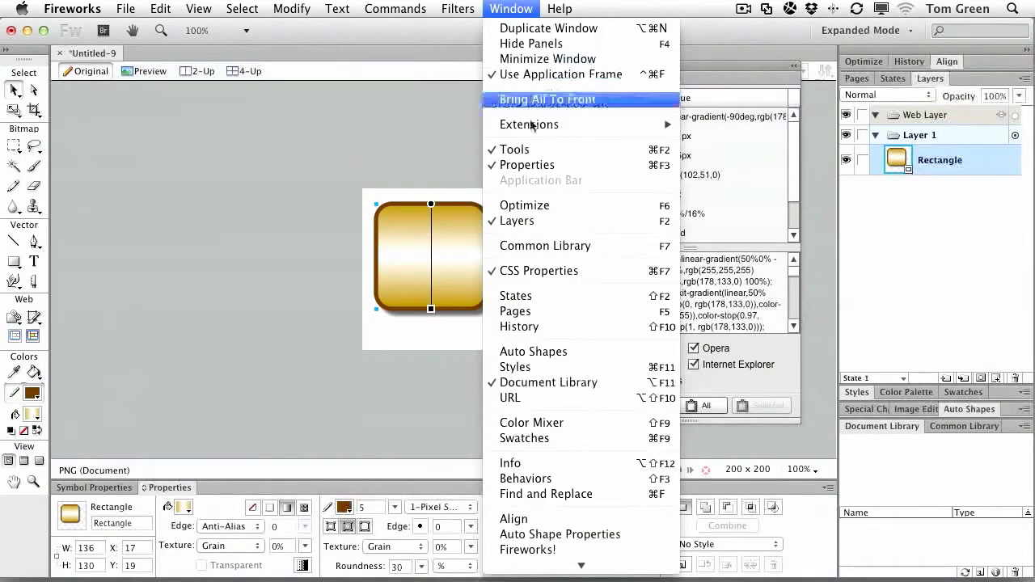
pyautogui.click(540, 271)
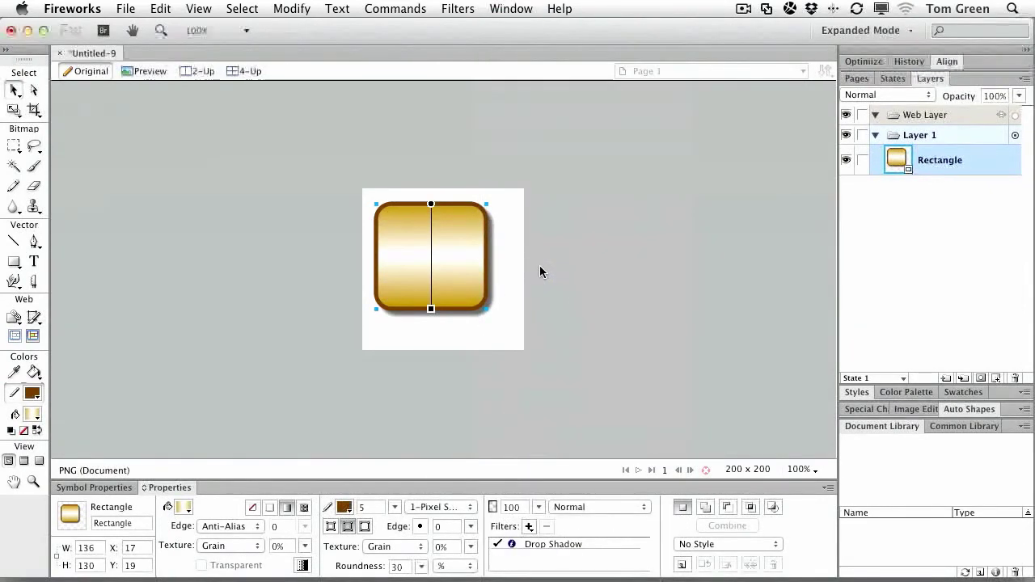
pyautogui.click(513, 9)
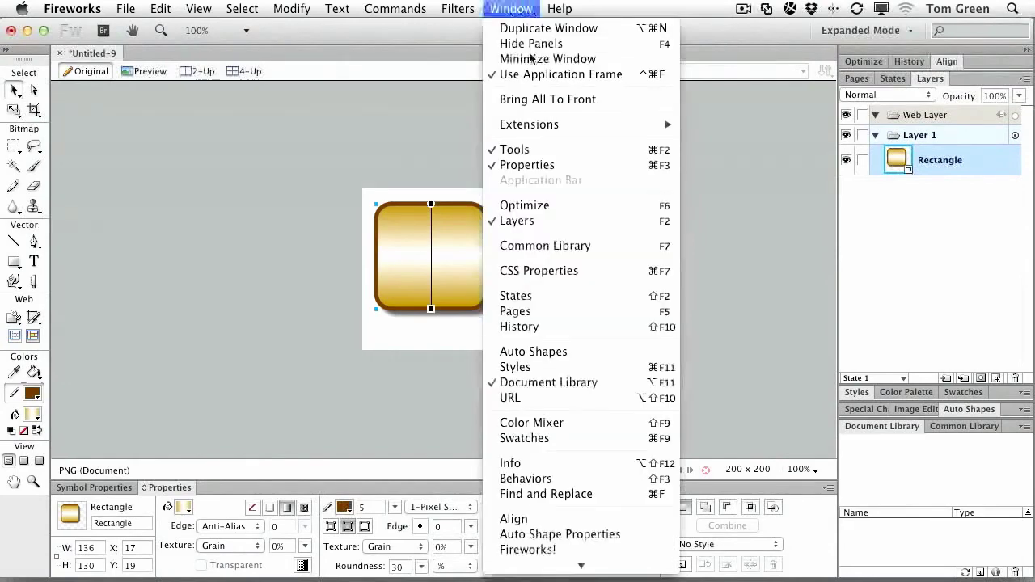
pyautogui.click(527, 271)
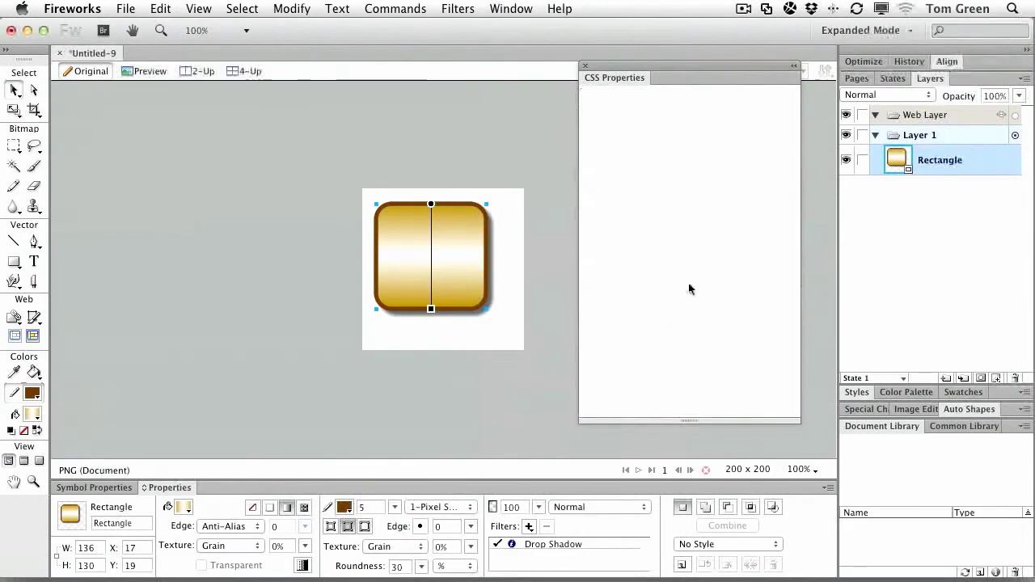